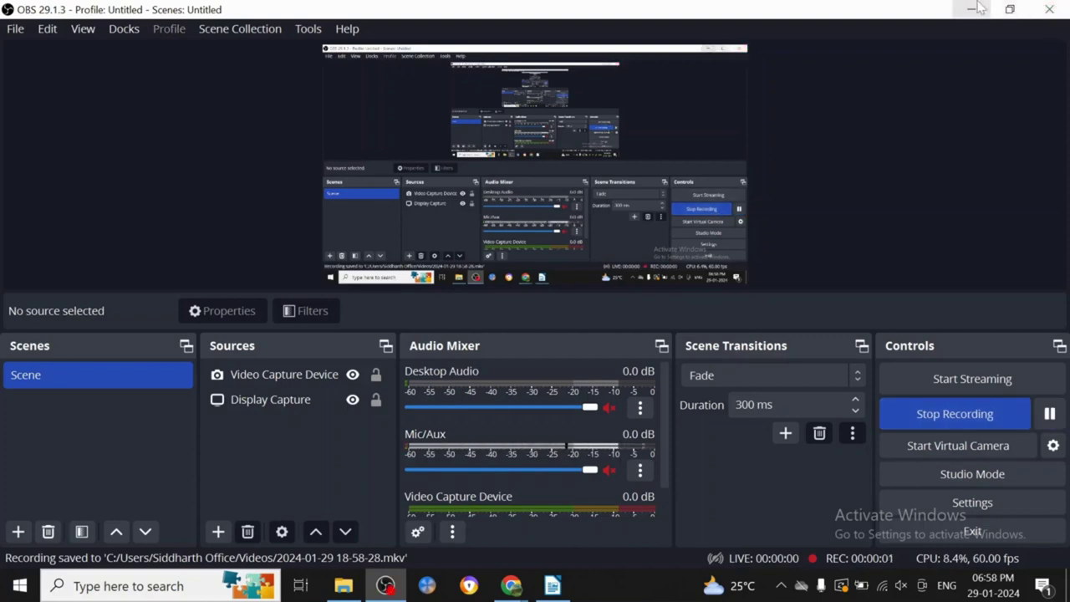
# Minimize the recorder and scroll Chrome down to Keyword Tool's Google Autocomplete search bar.
pyautogui.click(974, 8)
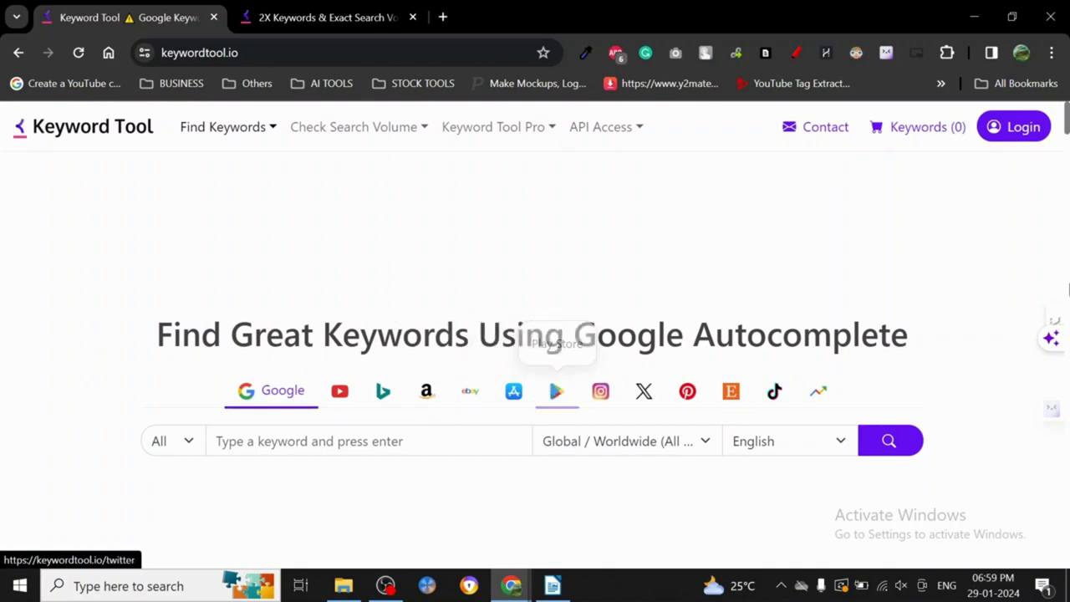
pyautogui.scroll(-2, 535, 334)
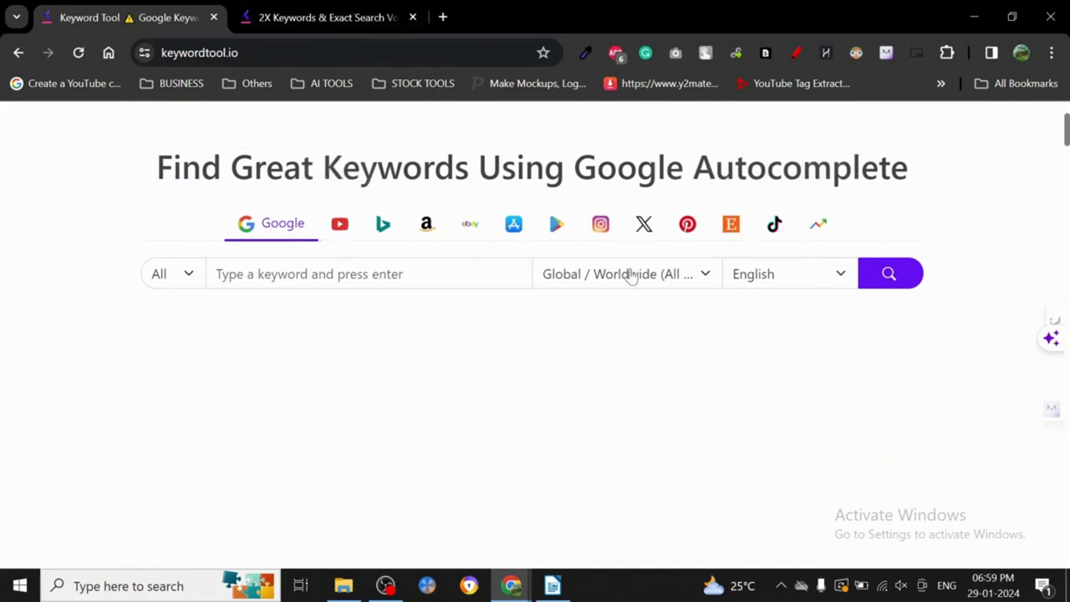
# Choose Etsy as the platform, confirm Global / Worldwide and category All, and focus the keyword box.
pyautogui.click(734, 229)
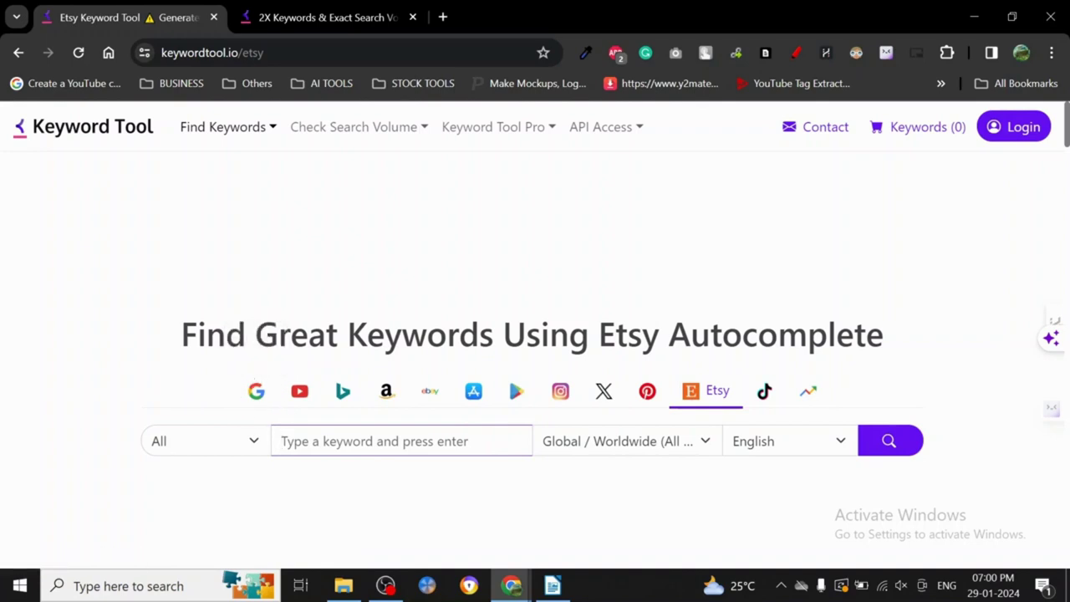
pyautogui.scroll(-3, 535, 334)
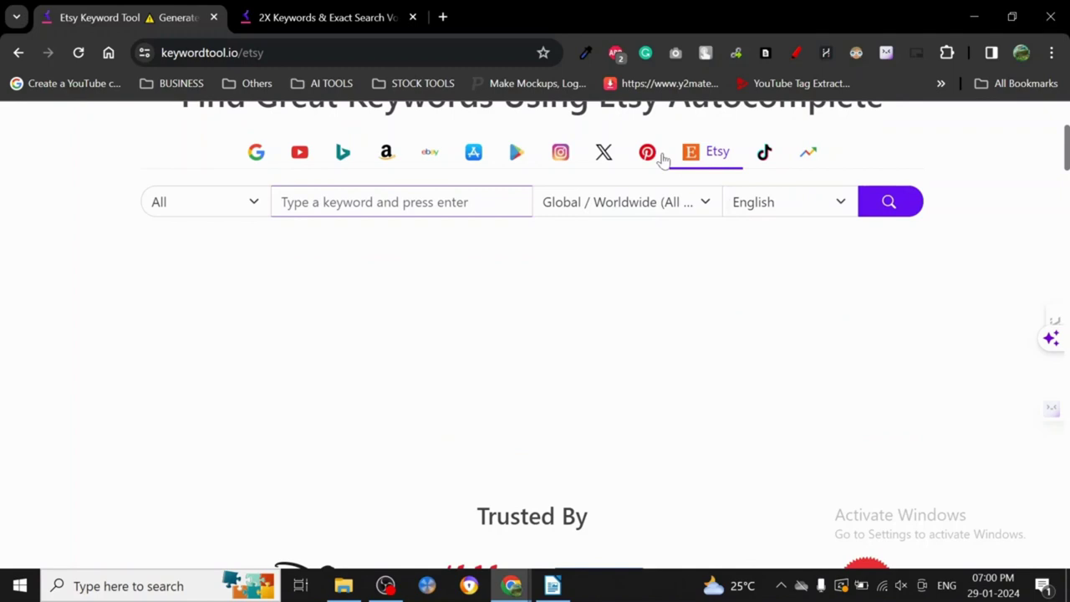
pyautogui.click(626, 202)
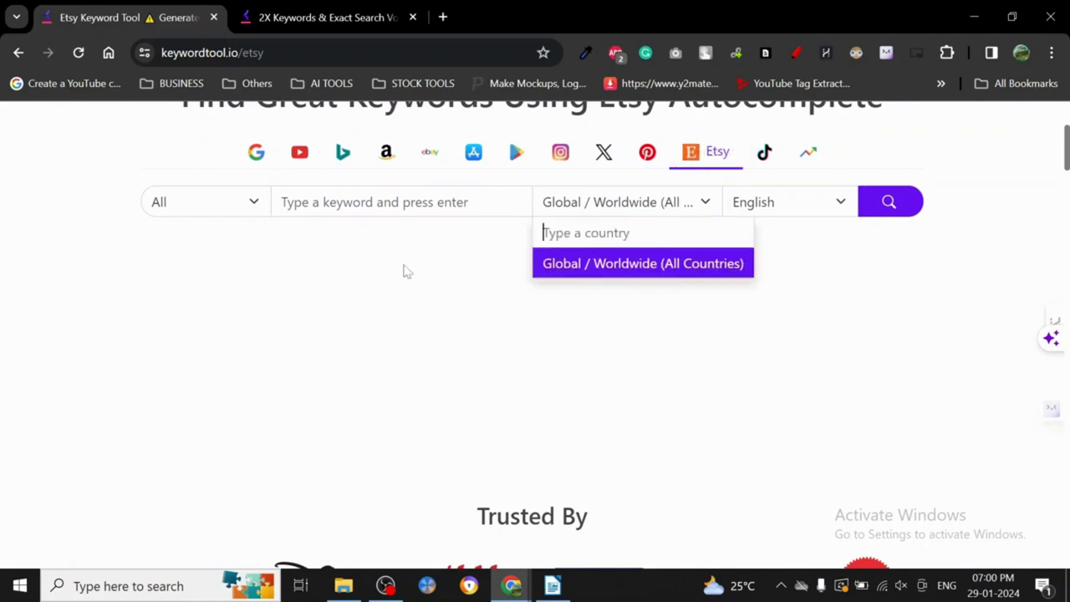
pyautogui.click(51, 301)
pyautogui.click(238, 207)
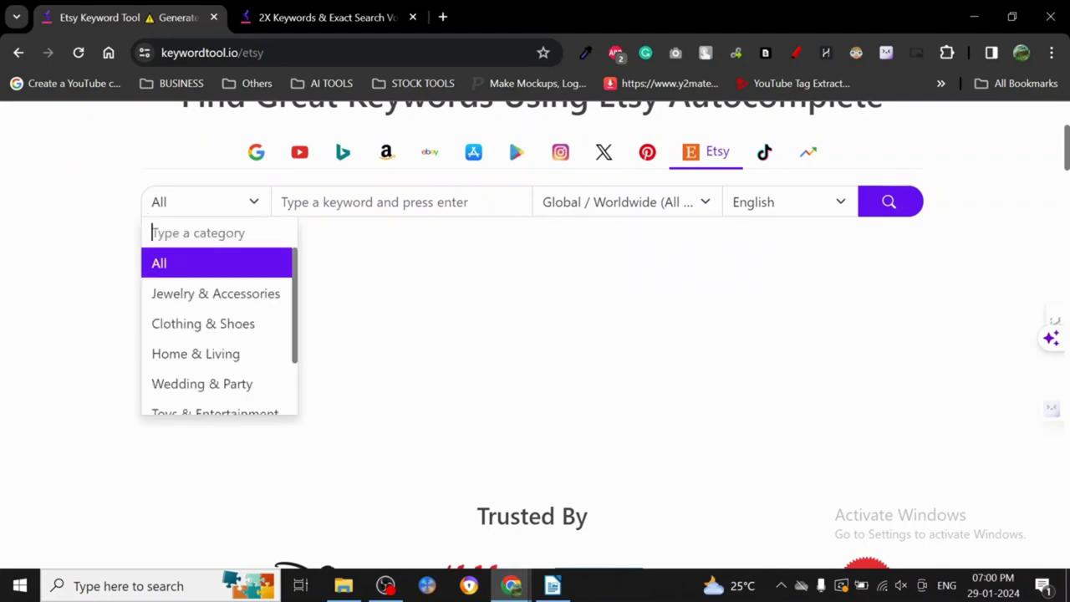
pyautogui.moveTo(292, 281)
pyautogui.mouseDown()
pyautogui.moveTo(294, 335)
pyautogui.moveTo(290, 270)
pyautogui.mouseUp()
pyautogui.click(226, 270)
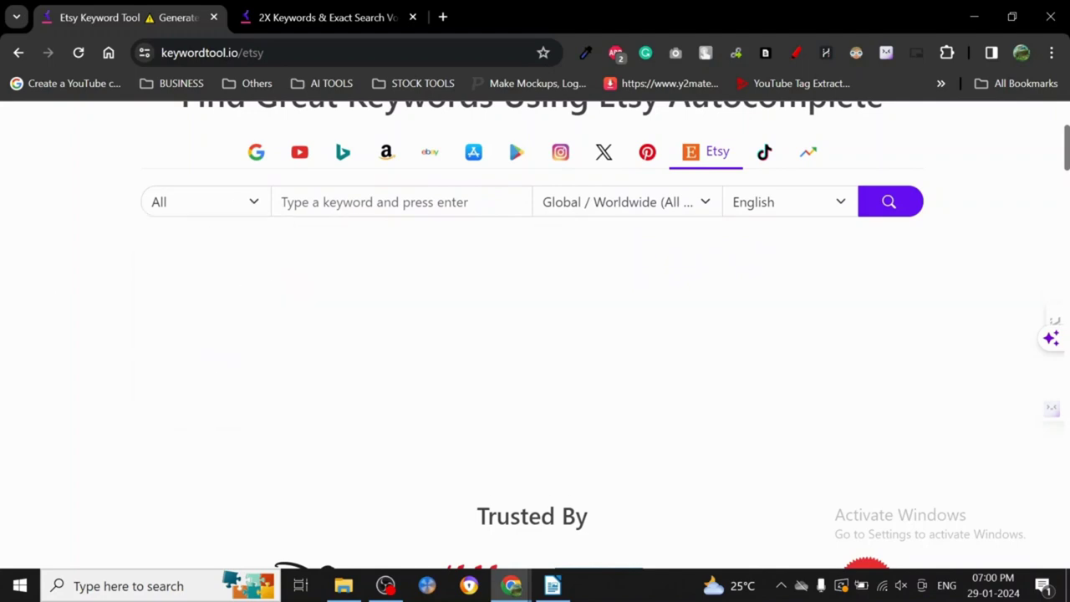
pyautogui.click(402, 202)
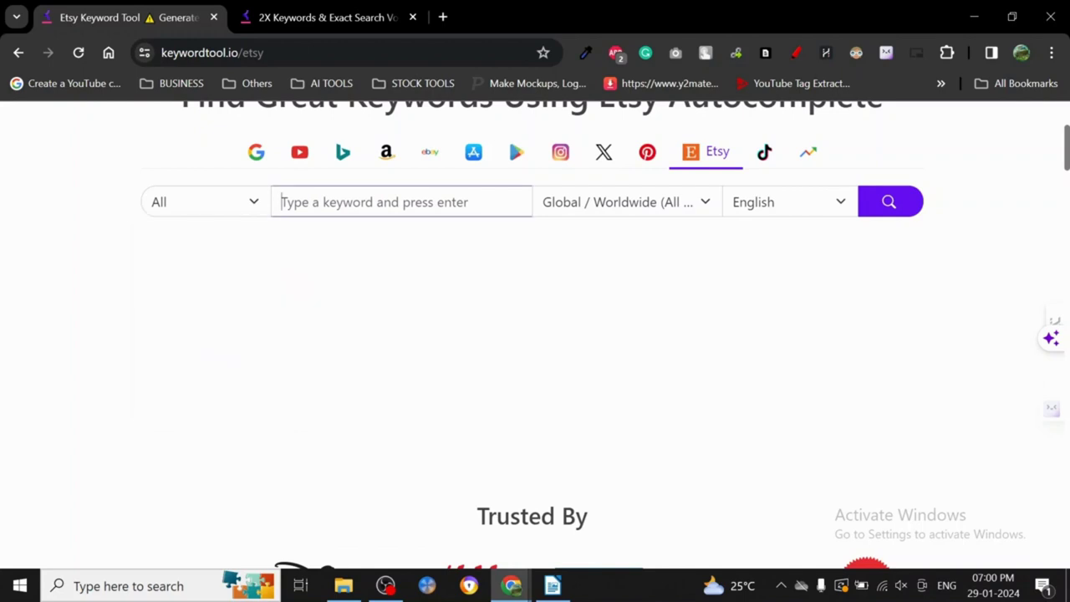
# Search Etsy for 'cat', returning 172 keyword suggestions.
pyautogui.write('cat')
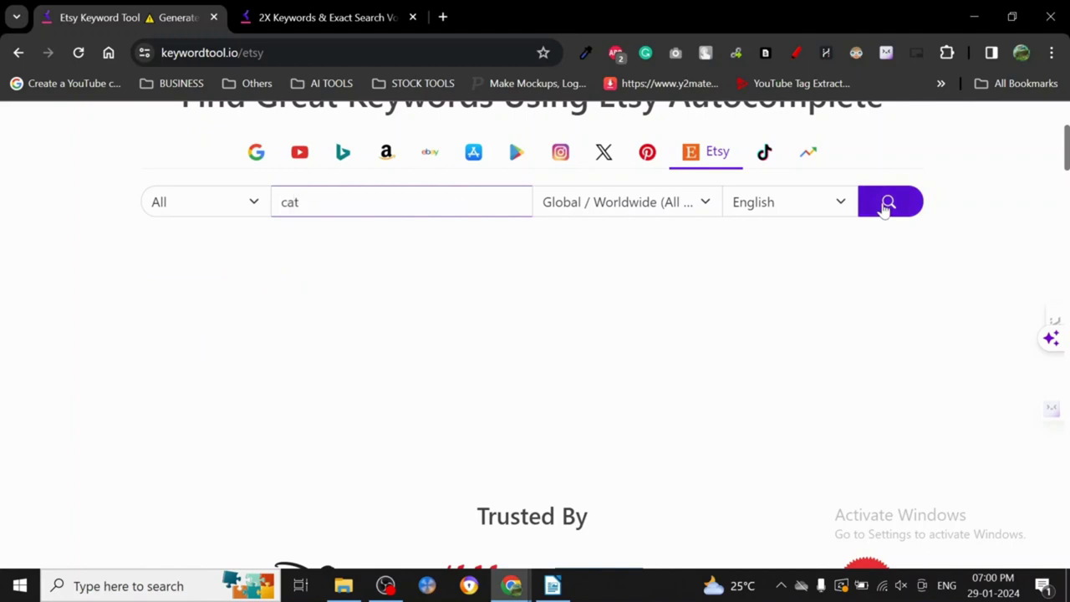
pyautogui.click(886, 203)
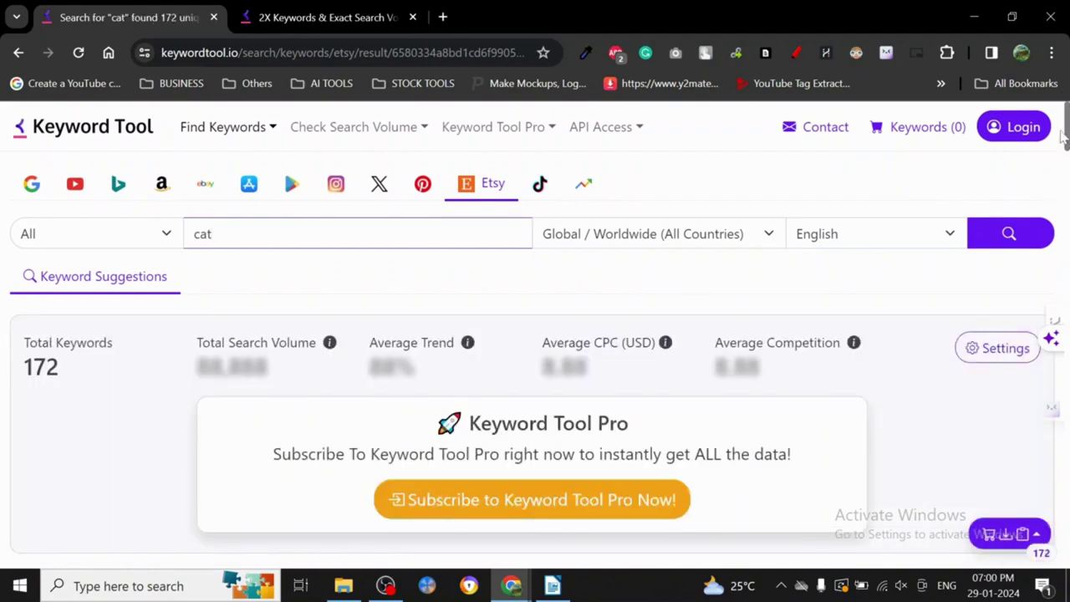
pyautogui.moveTo(1066, 125); pyautogui.dragTo(1066, 171)
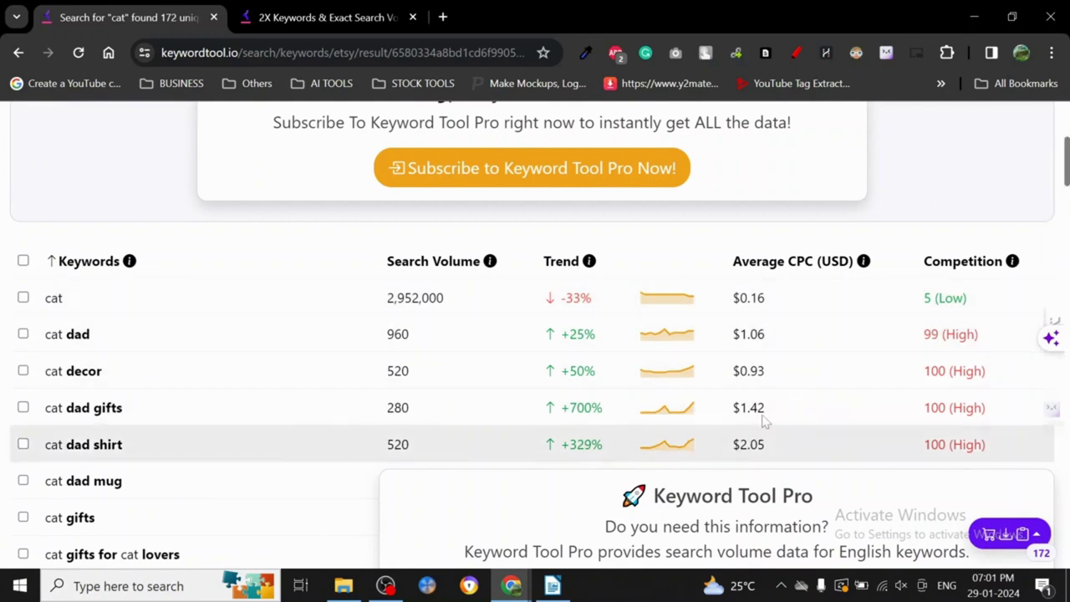
pyautogui.moveTo(864, 263)
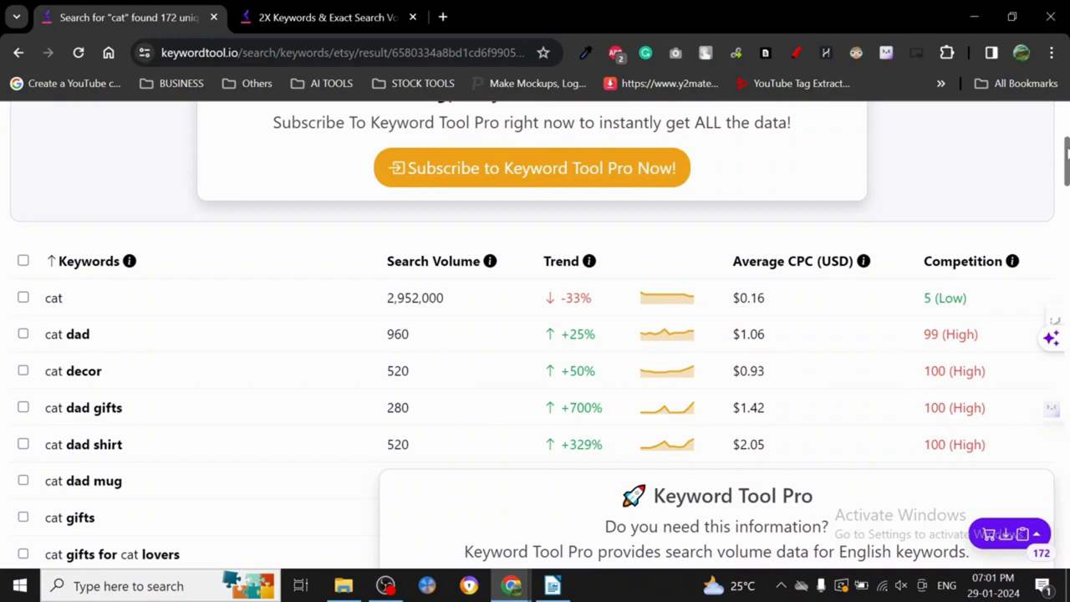
pyautogui.moveTo(1066, 151); pyautogui.dragTo(1067, 243)
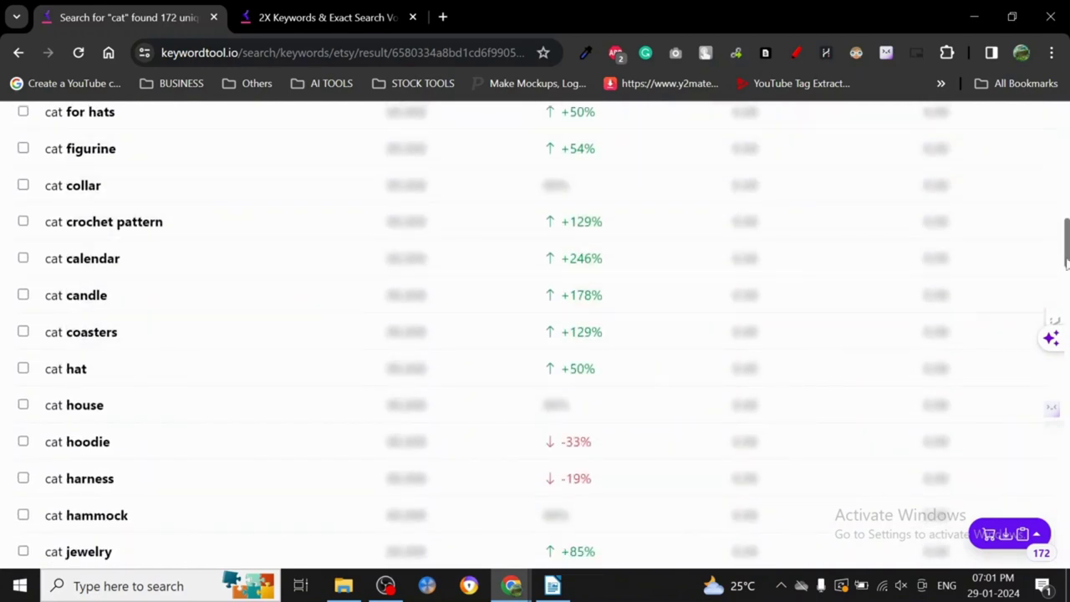
pyautogui.moveTo(1067, 259); pyautogui.dragTo(1058, 544)
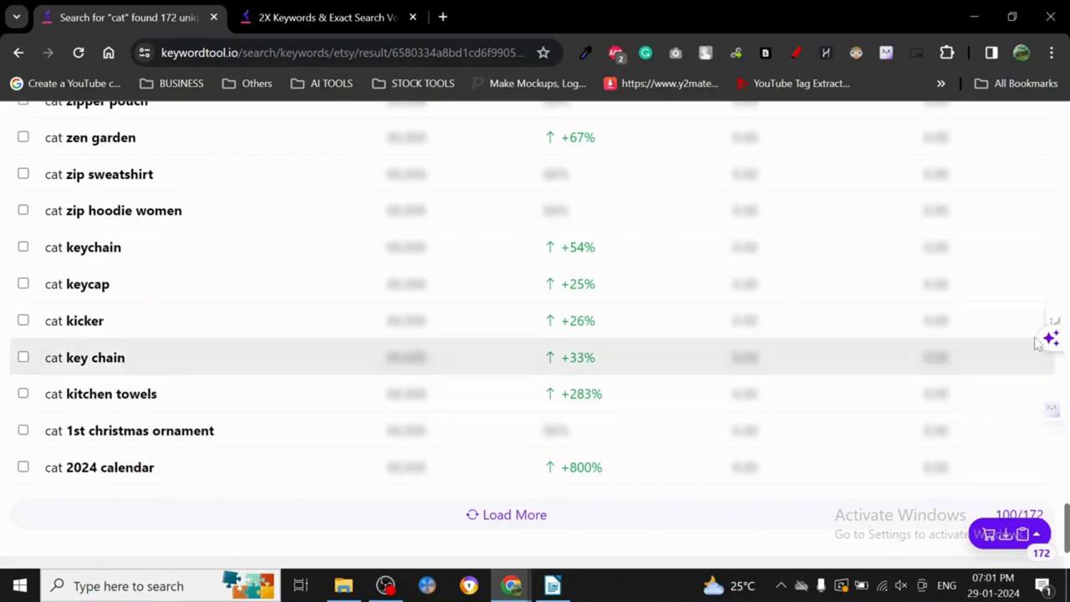
pyautogui.scroll(-2, 535, 335)
pyautogui.scroll(20, 535, 334)
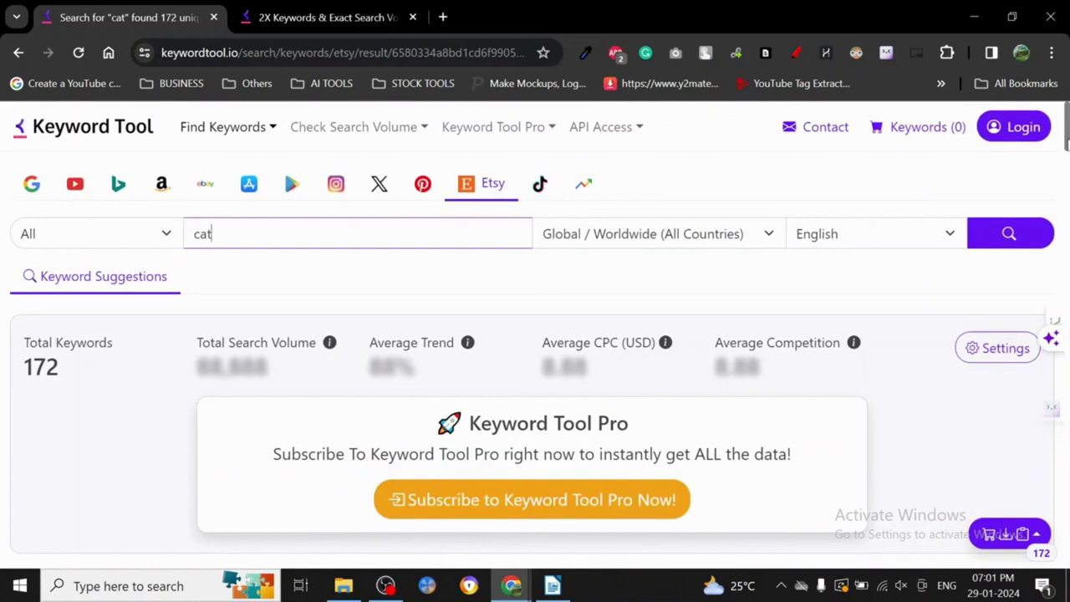
pyautogui.scroll(-20, 1029, 355)
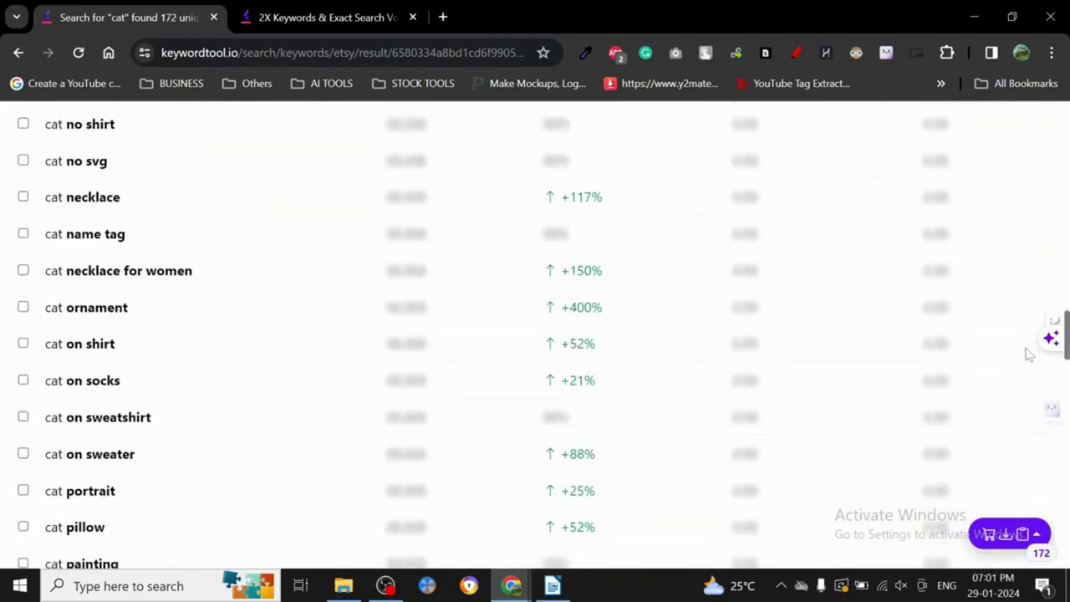
pyautogui.moveTo(210, 274)
pyautogui.scroll(15, 535, 334)
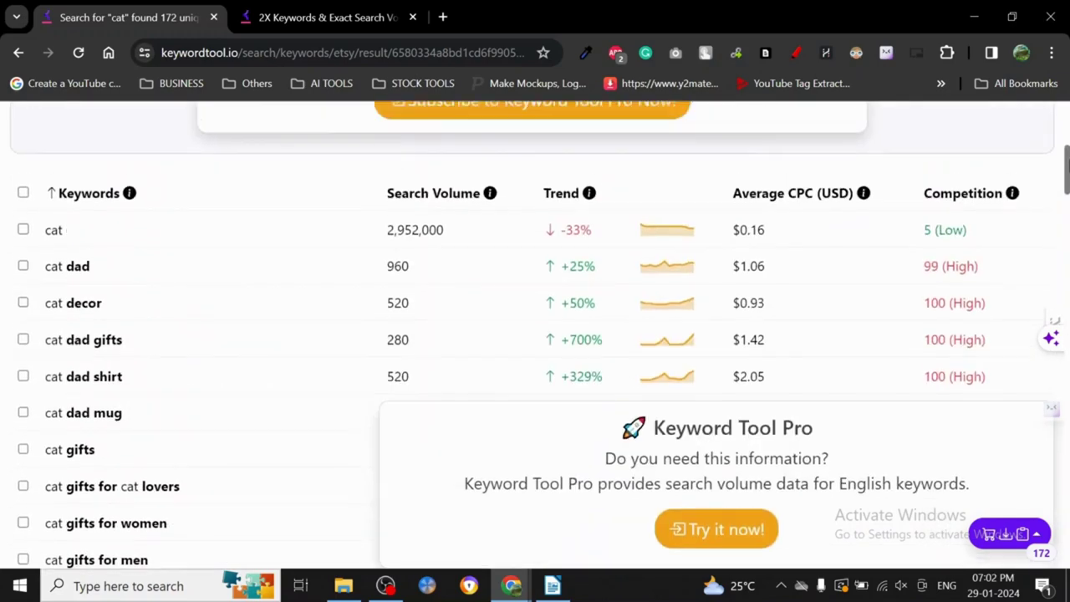
pyautogui.scroll(5, 497, 318)
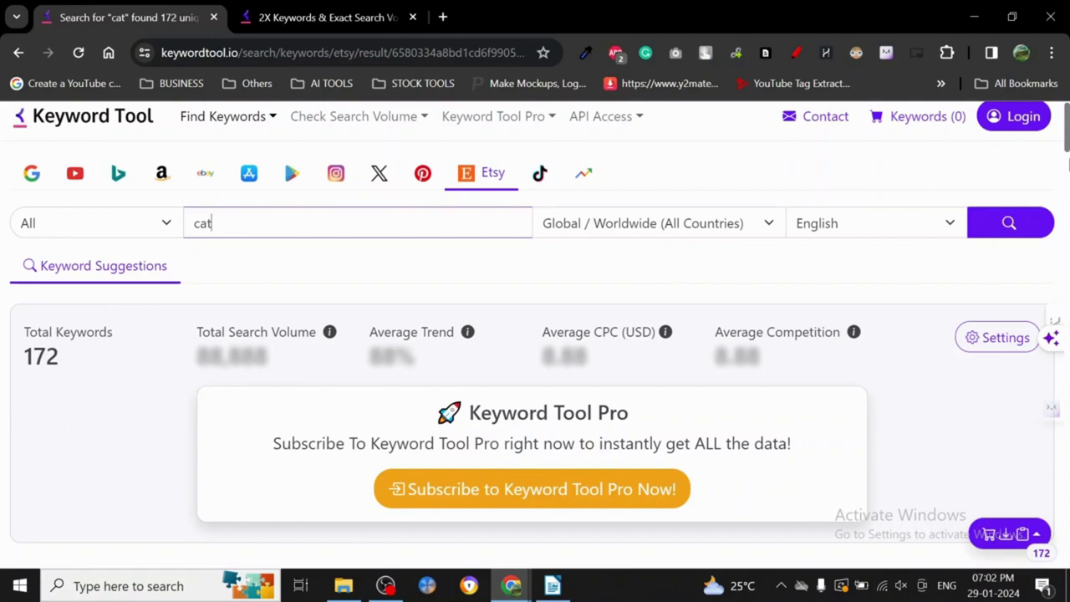
pyautogui.moveTo(1067, 144); pyautogui.dragTo(1066, 201)
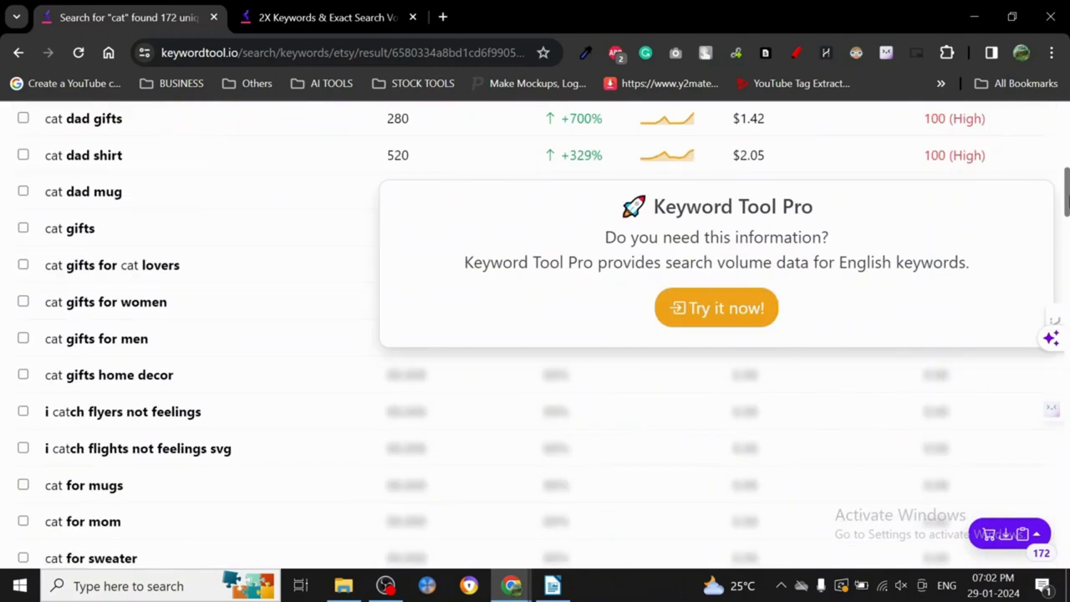
pyautogui.moveTo(1060, 215); pyautogui.dragTo(1067, 121)
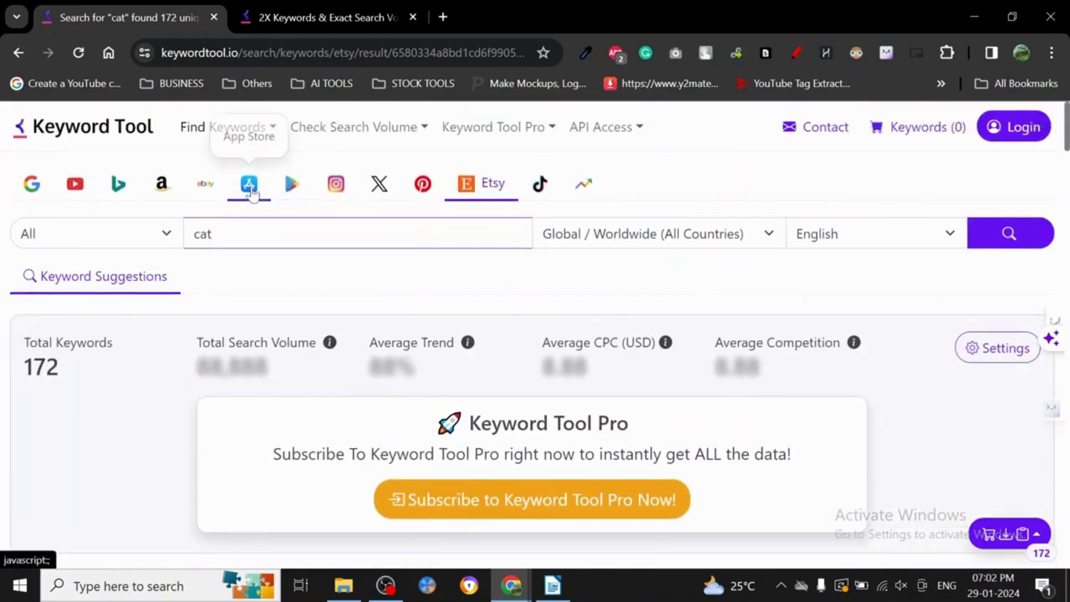
# Switch the 'cat' results to App Store (169 keywords) and scroll through the results table.
pyautogui.click(249, 187)
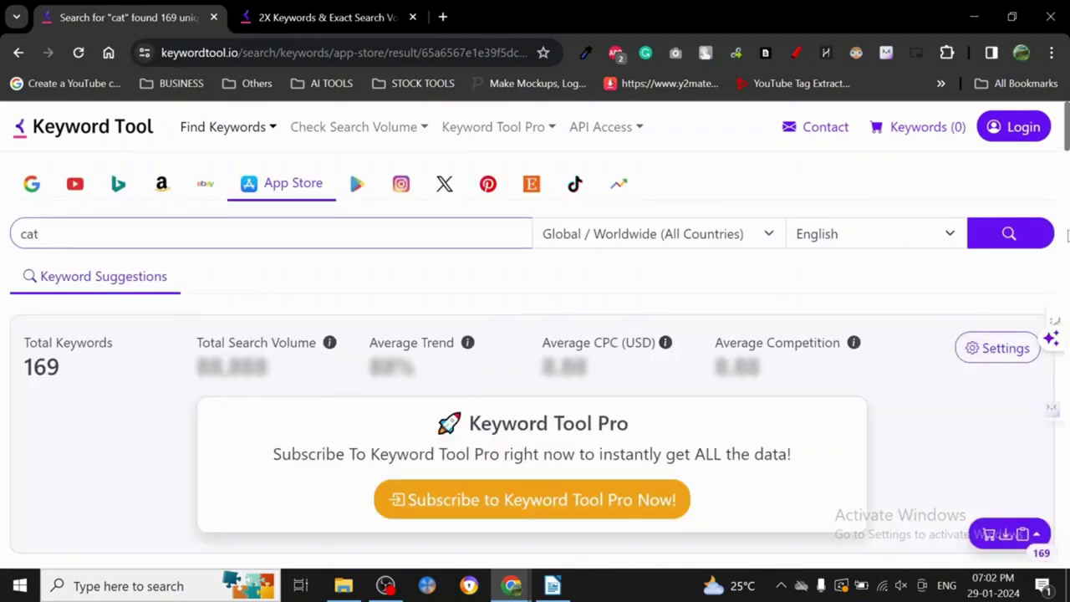
pyautogui.scroll(-5, 236, 305)
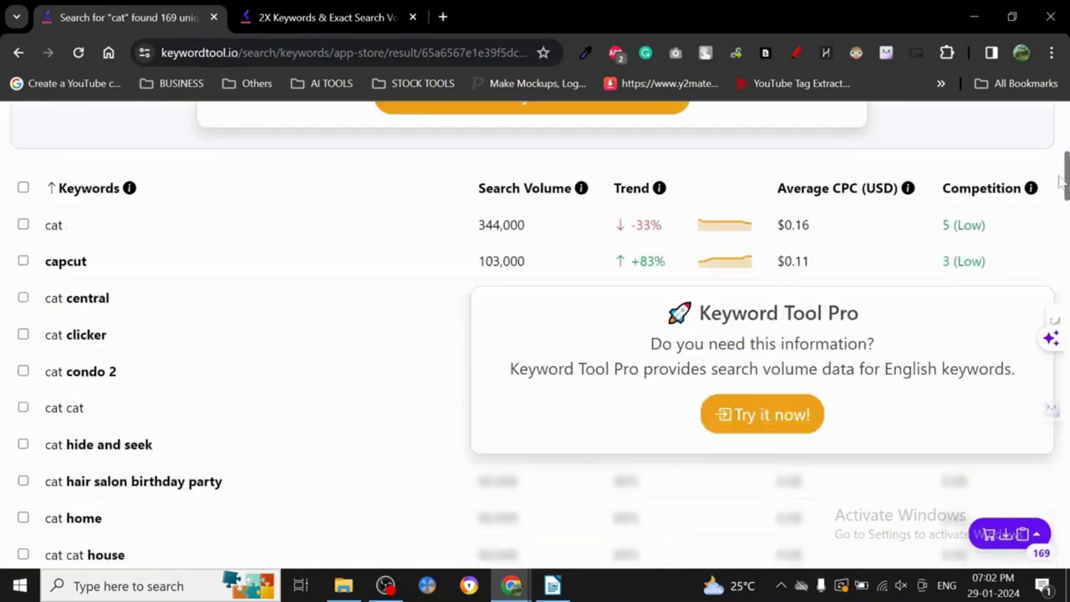
pyautogui.scroll(1, 237, 304)
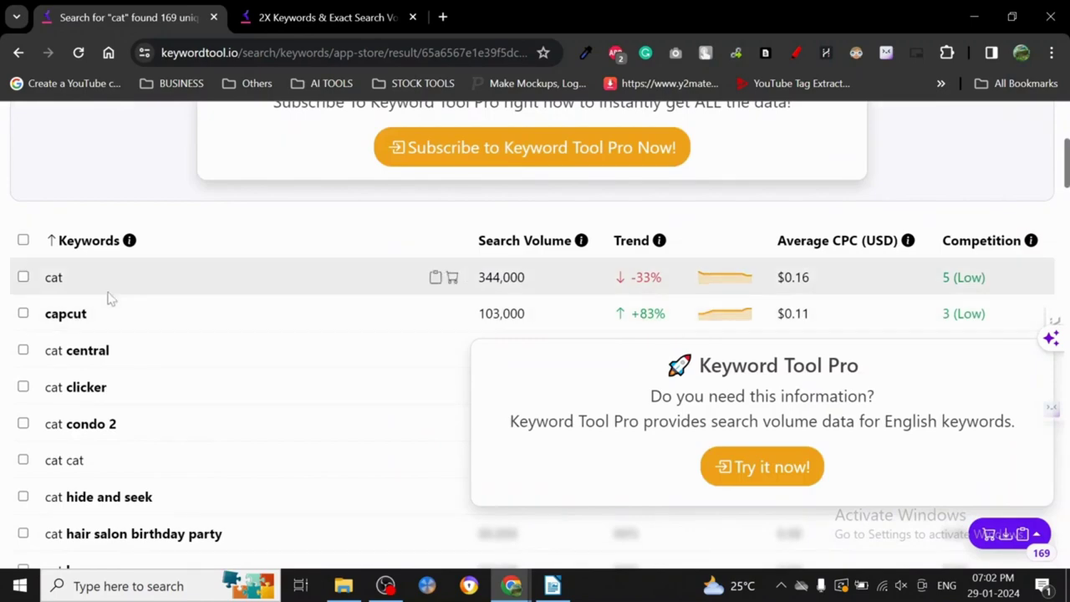
pyautogui.scroll(-10, 1061, 239)
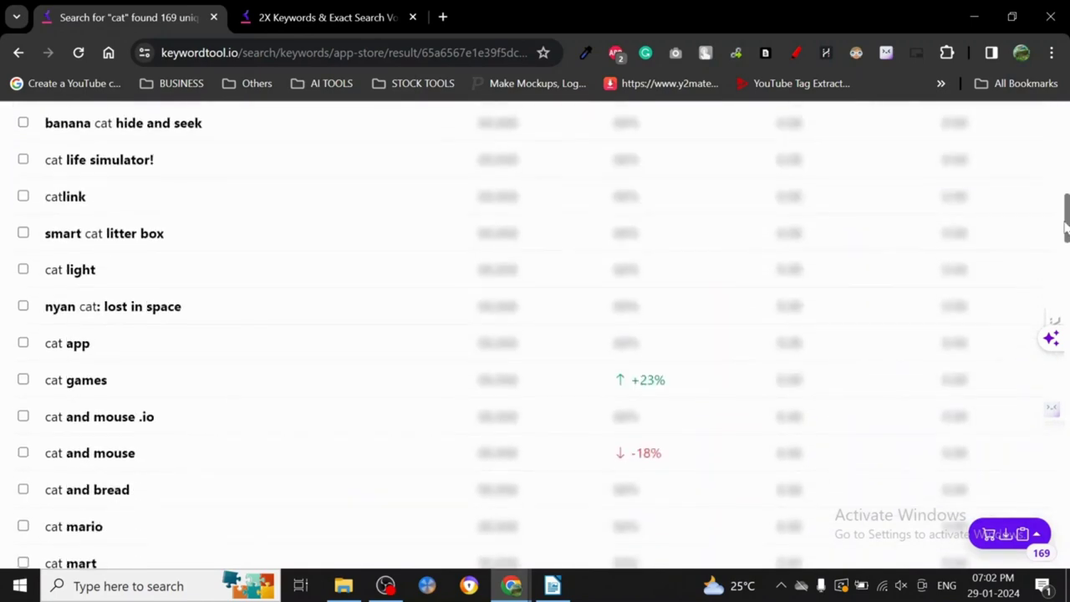
pyautogui.scroll(-3, 1058, 234)
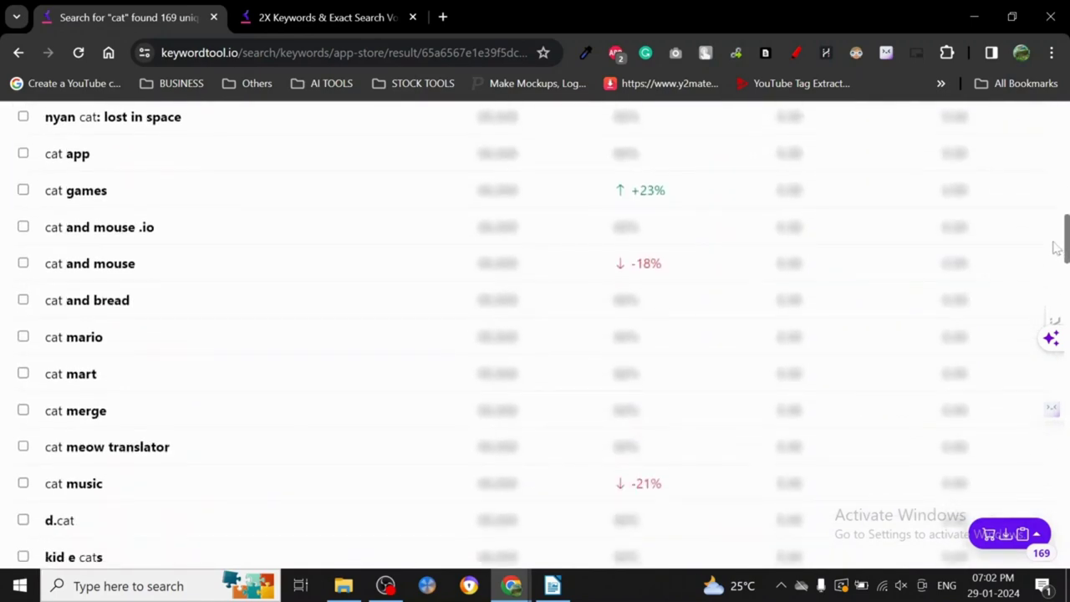
pyautogui.scroll(-18, 1051, 261)
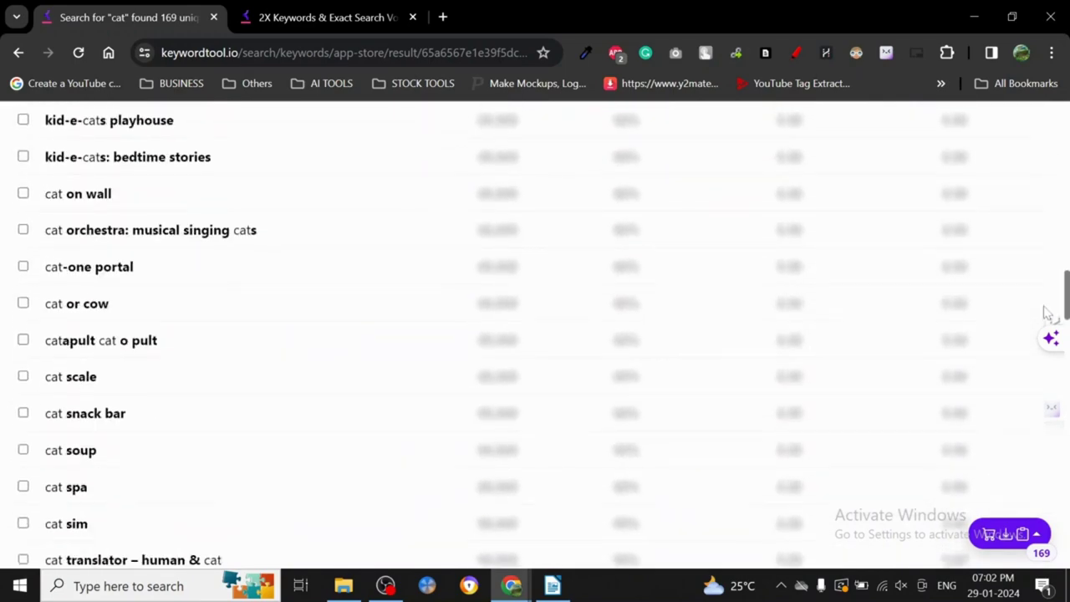
pyautogui.moveTo(1060, 493); pyautogui.dragTo(1066, 136)
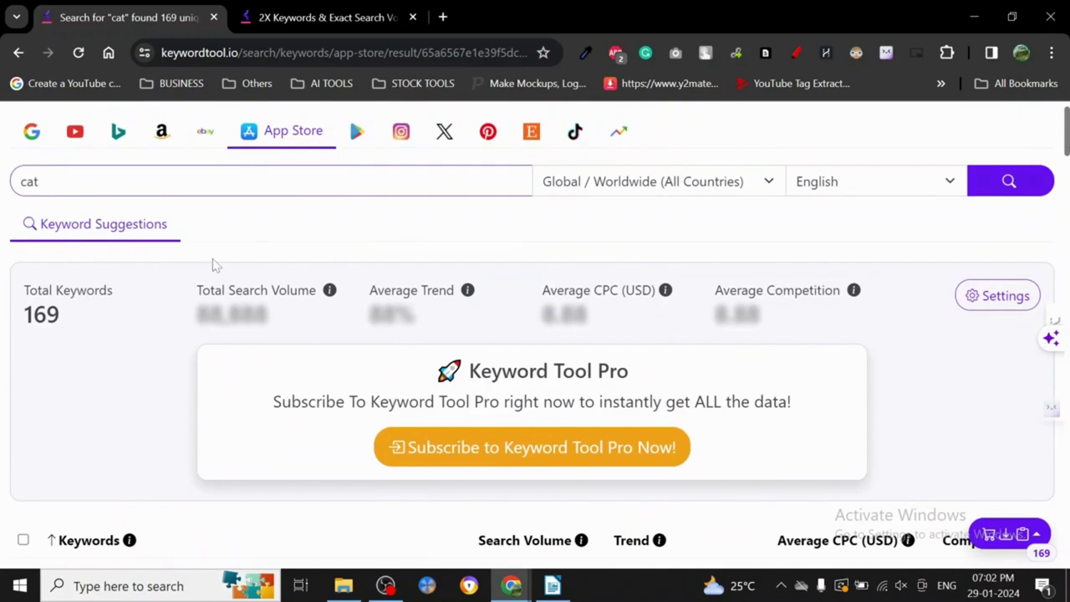
pyautogui.scroll(1, 752, 243)
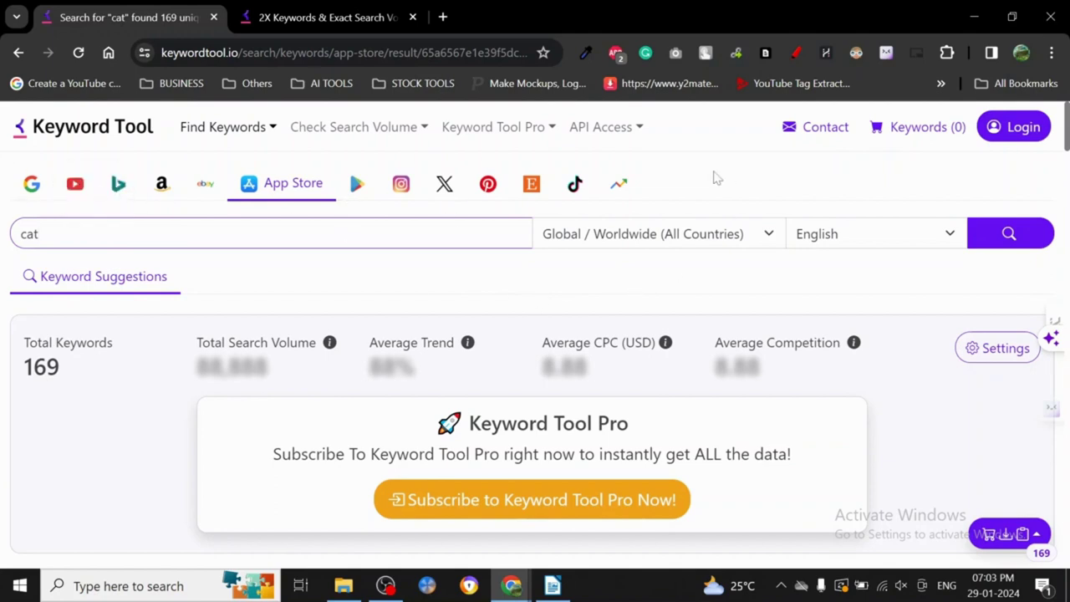
# Compare annual and monthly Pro billing, ending on monthly prices $89, $99 and $199.
pyautogui.click(342, 8)
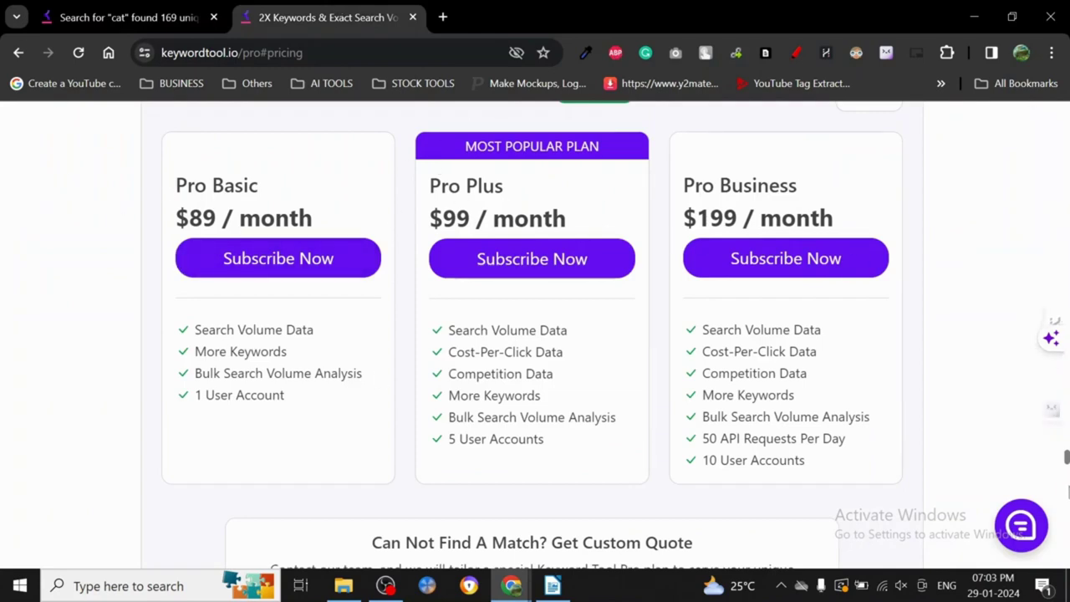
pyautogui.scroll(1, 1061, 460)
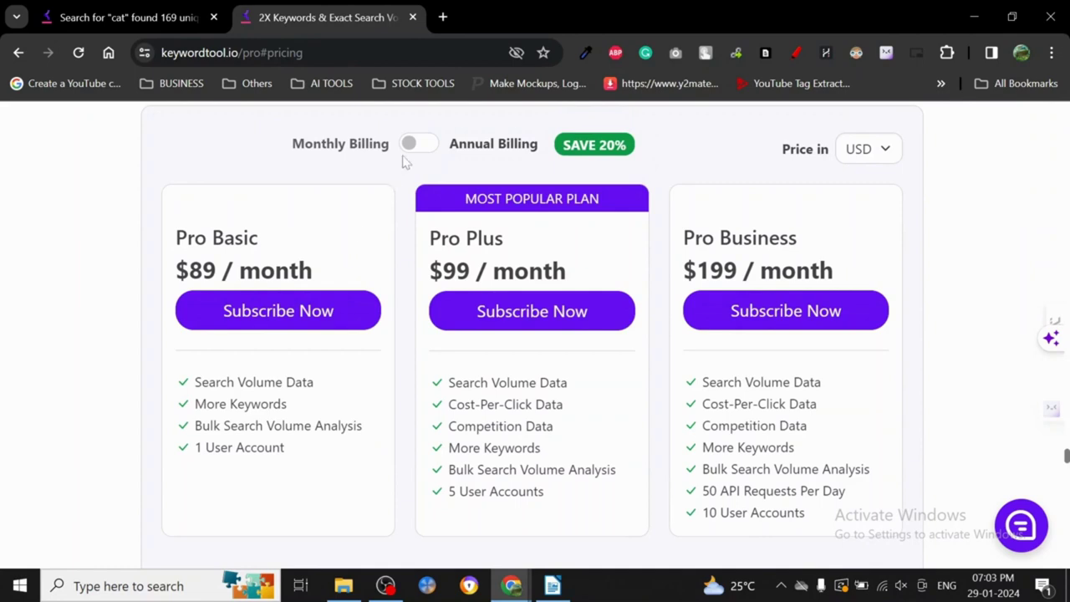
pyautogui.click(428, 146)
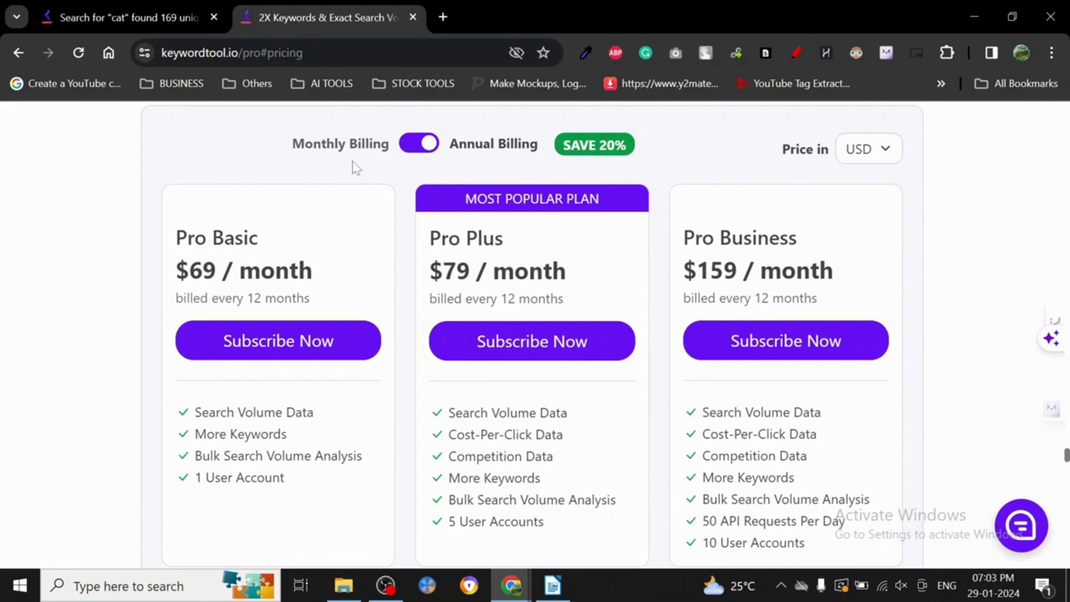
pyautogui.click(421, 148)
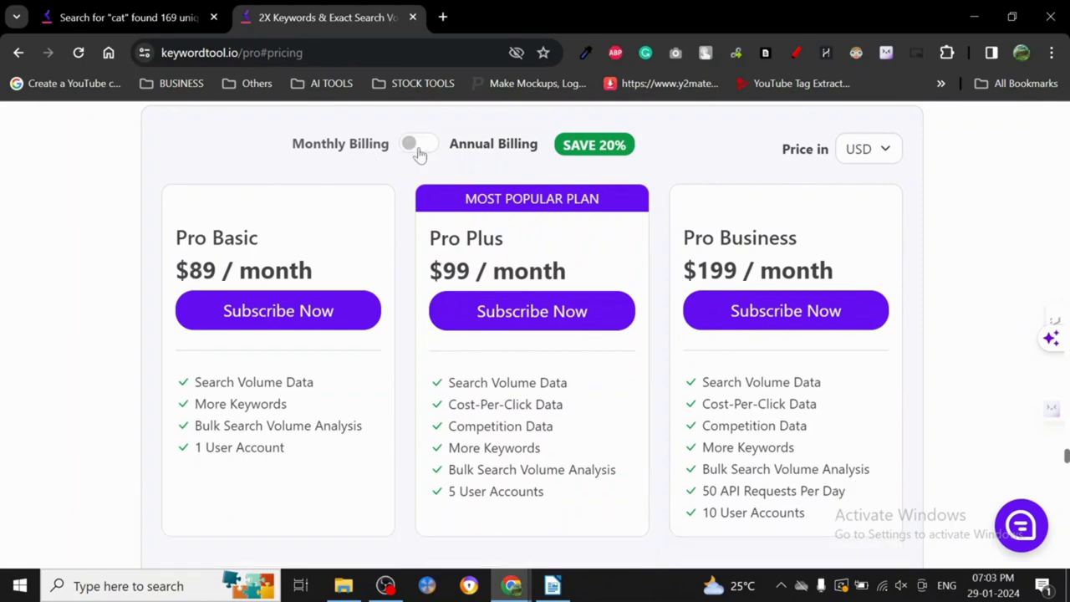
pyautogui.click(428, 148)
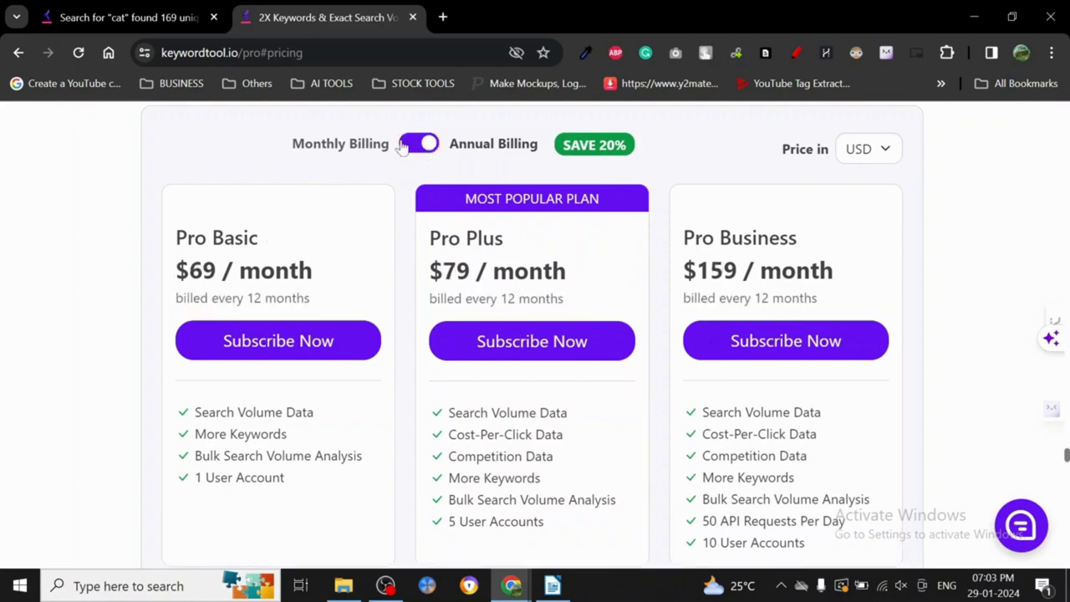
pyautogui.click(418, 143)
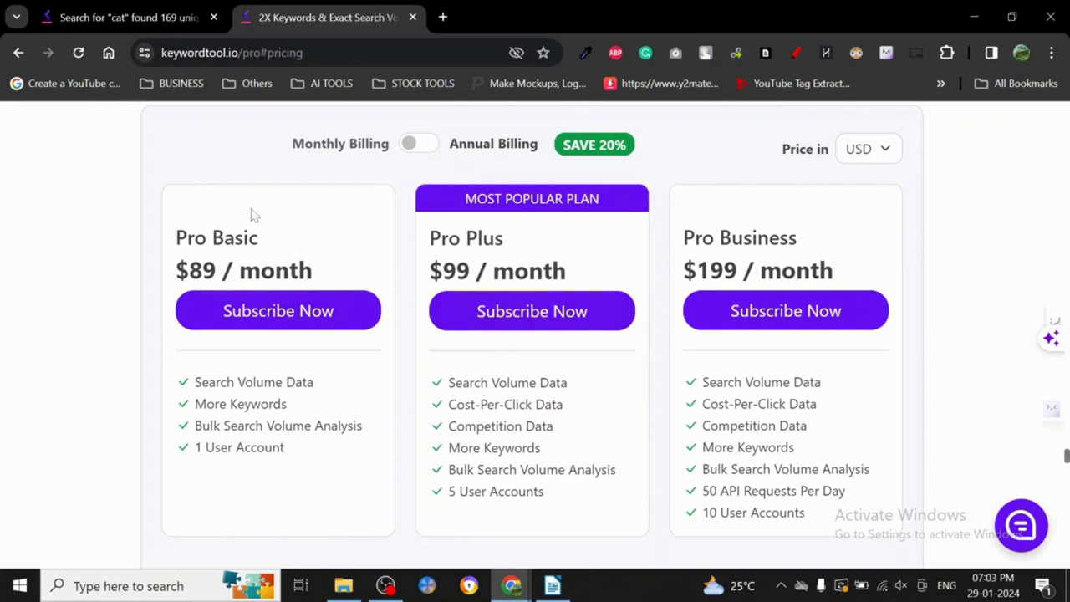
# Go back to the first tab showing the 169 App Store results for 'cat'.
pyautogui.click(108, 15)
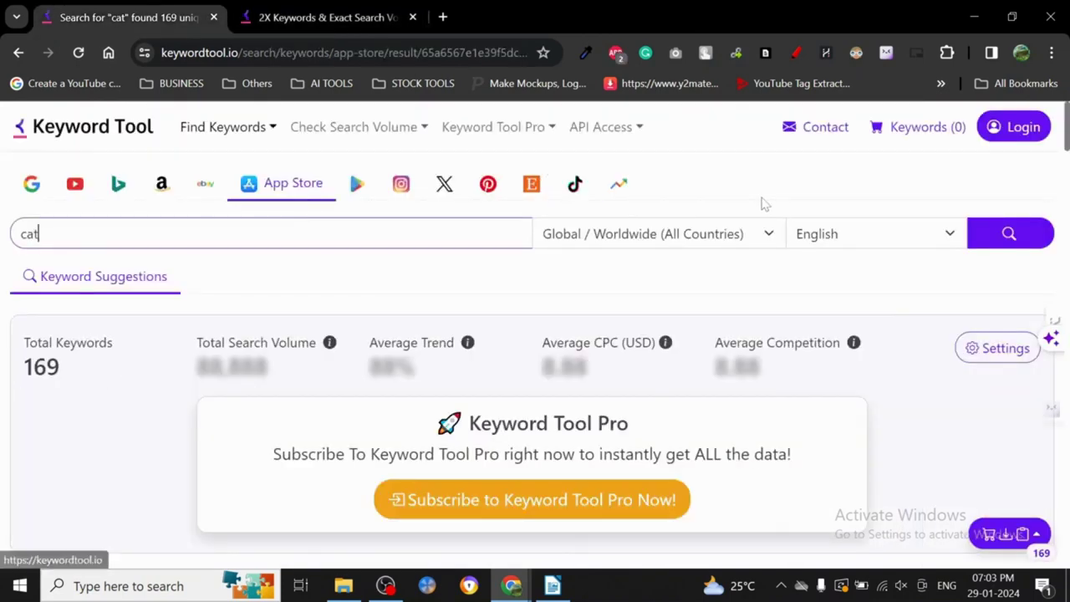